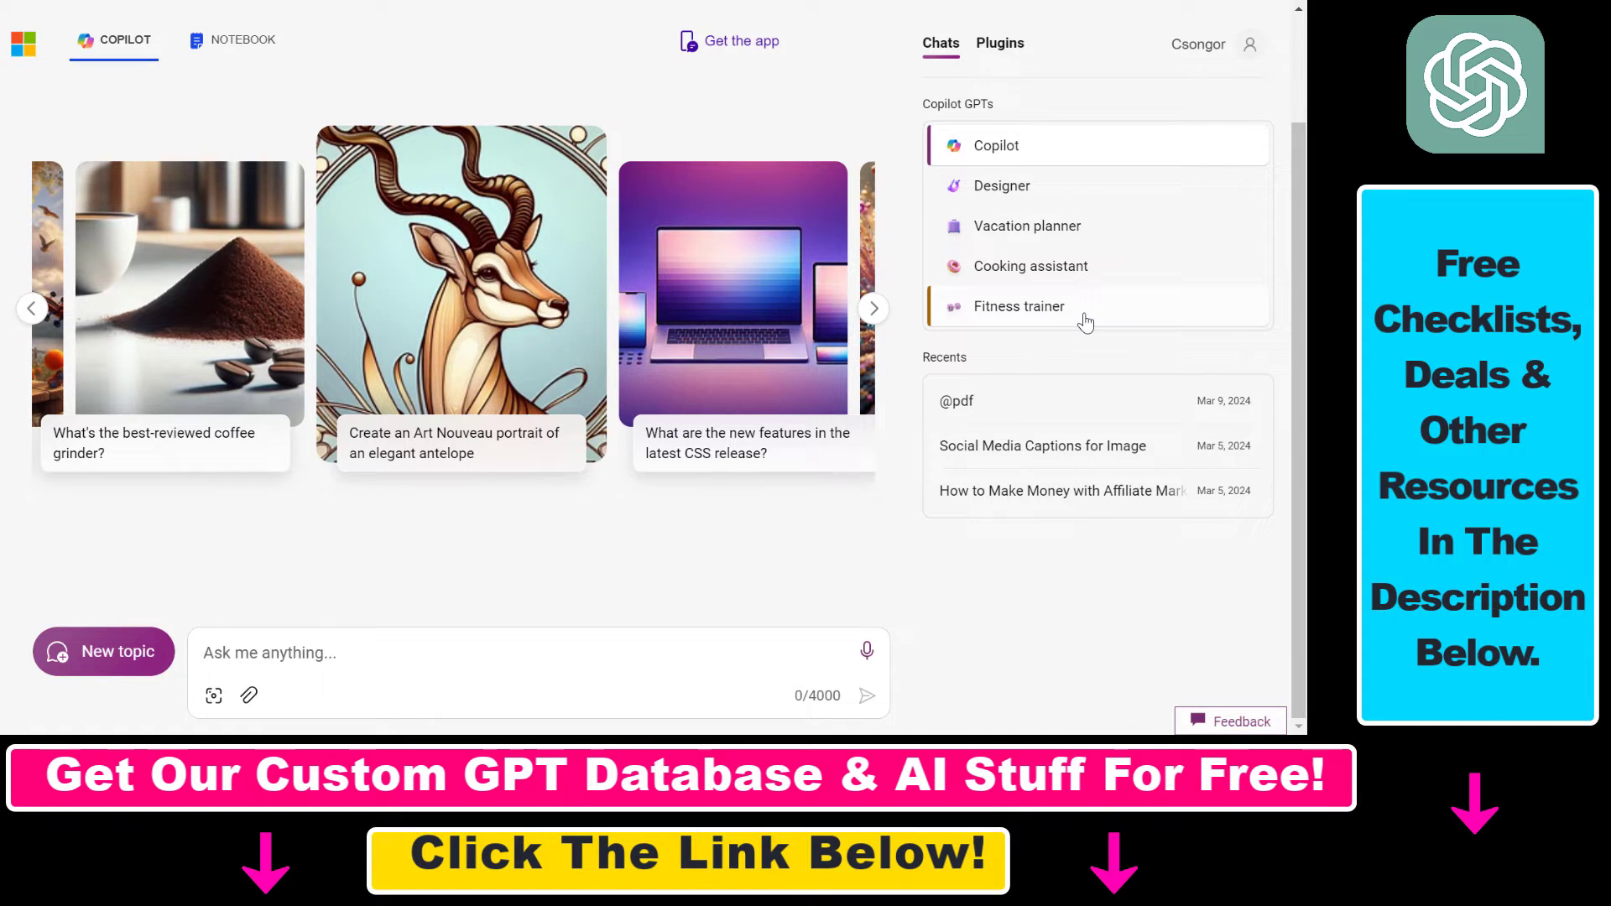
Attach the Bitcoin whitepaper PDF to the Copilot chat.
click(250, 698)
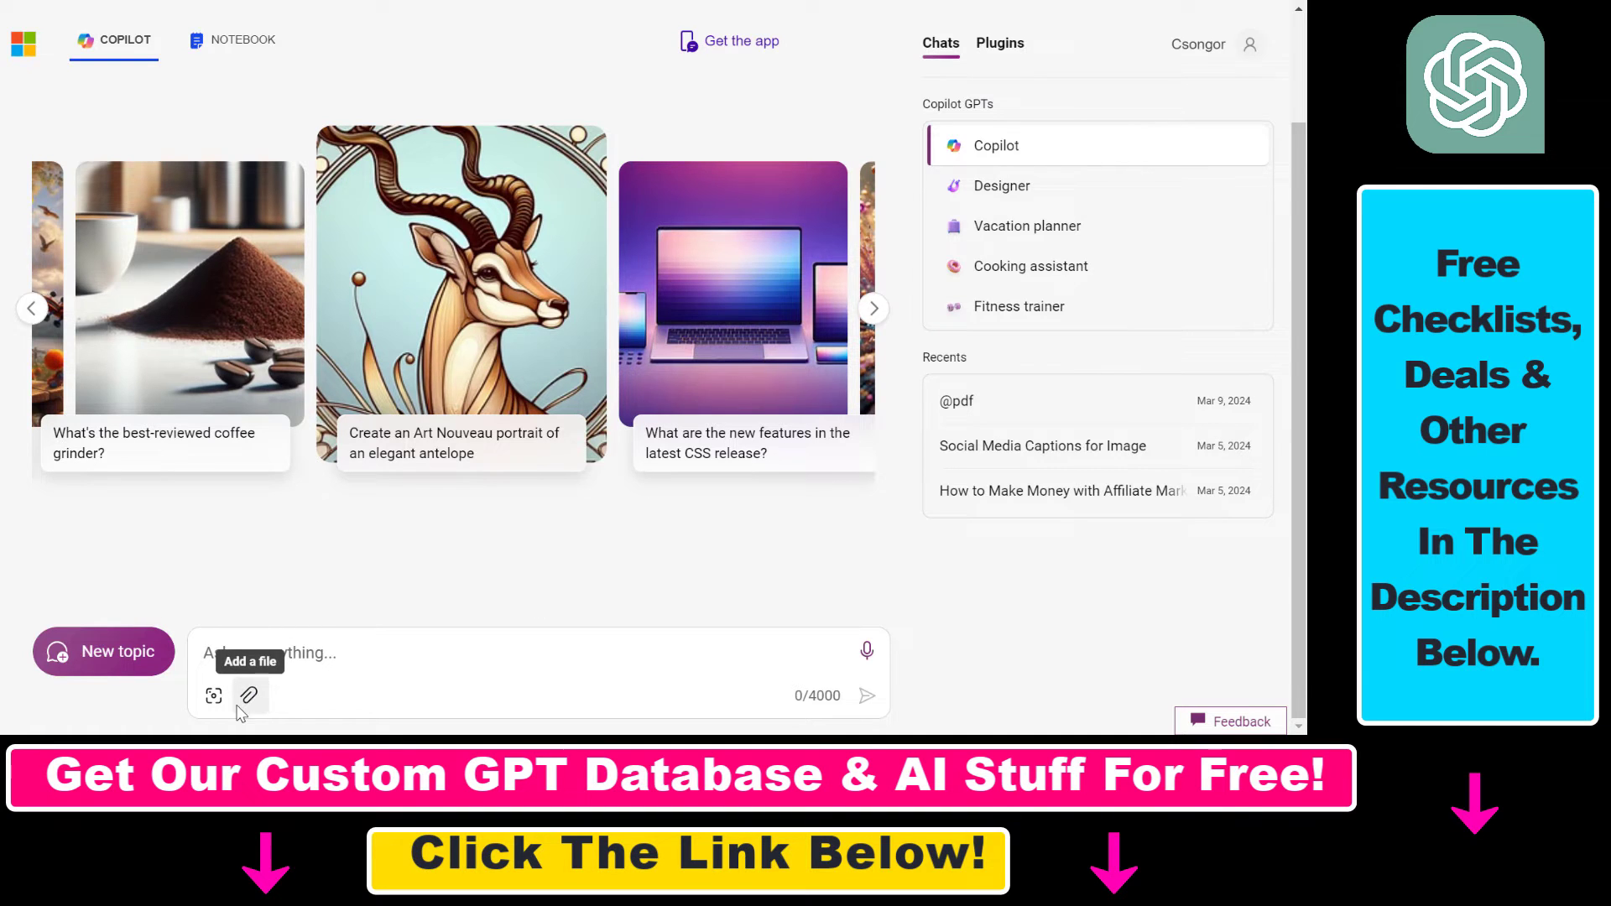
click(359, 516)
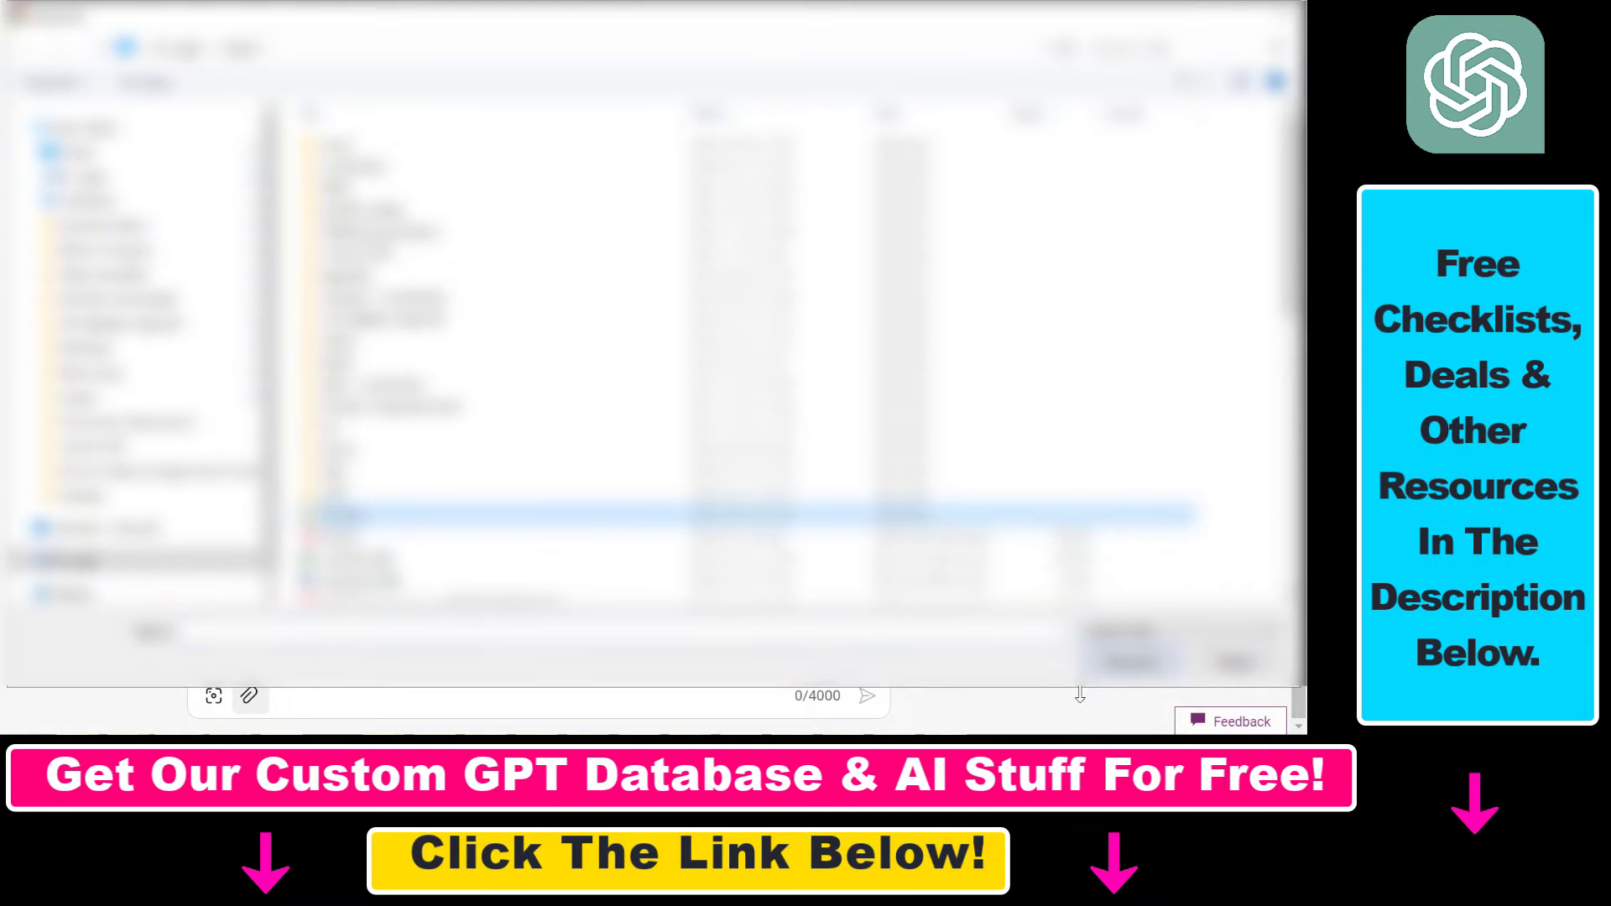
click(1131, 662)
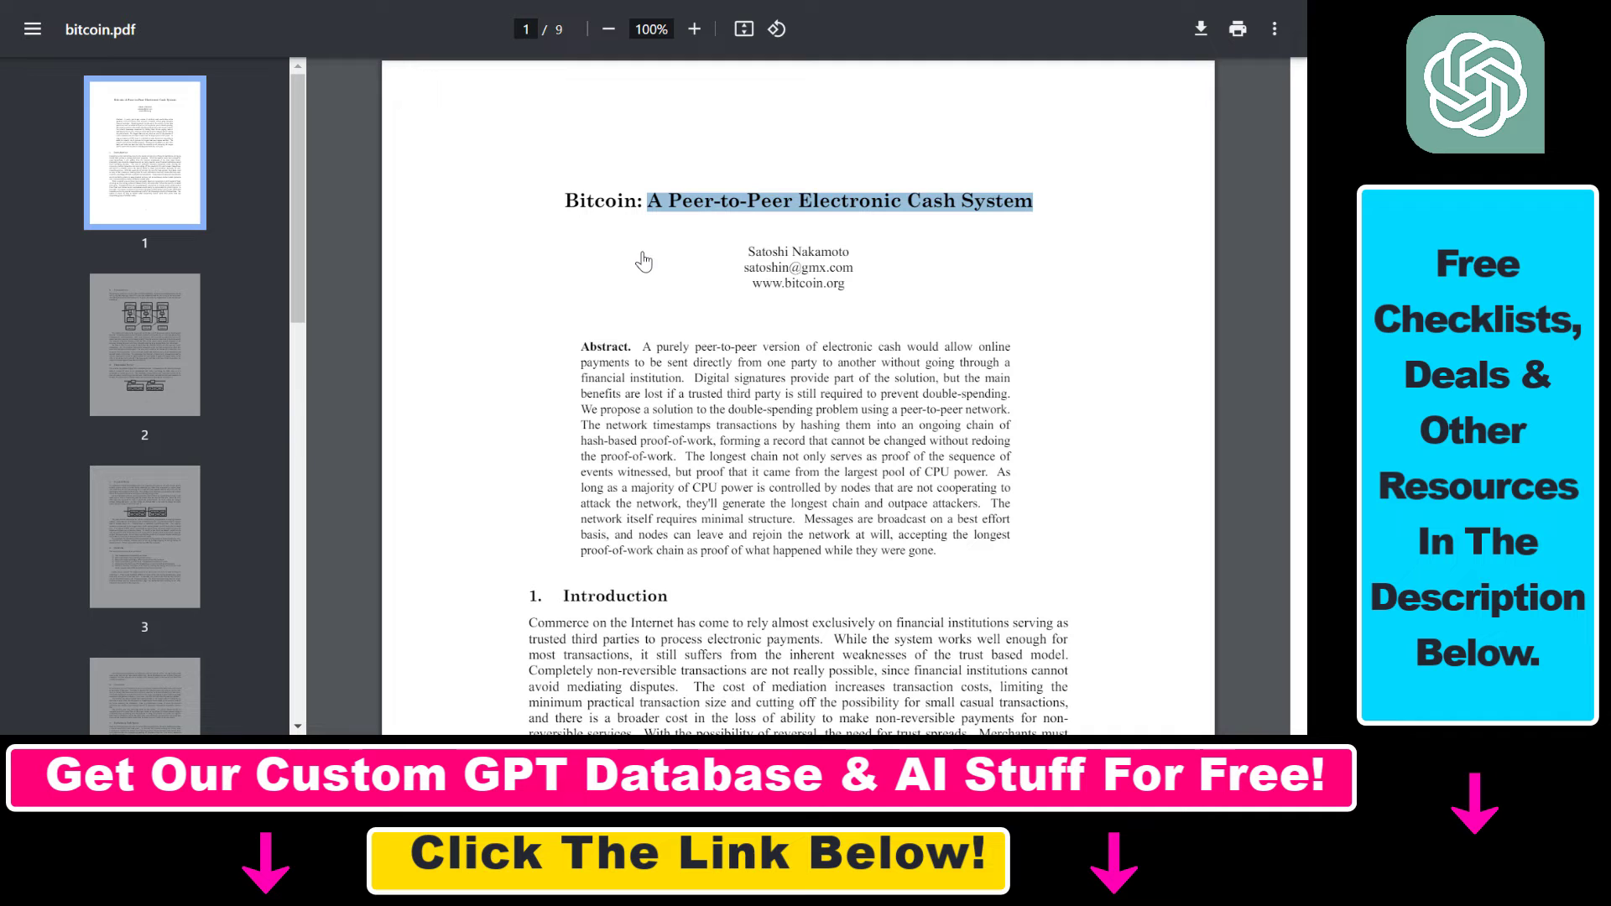
Highlight the title text on the first page of bitcoin.pdf.
drag(579, 202, 1043, 202)
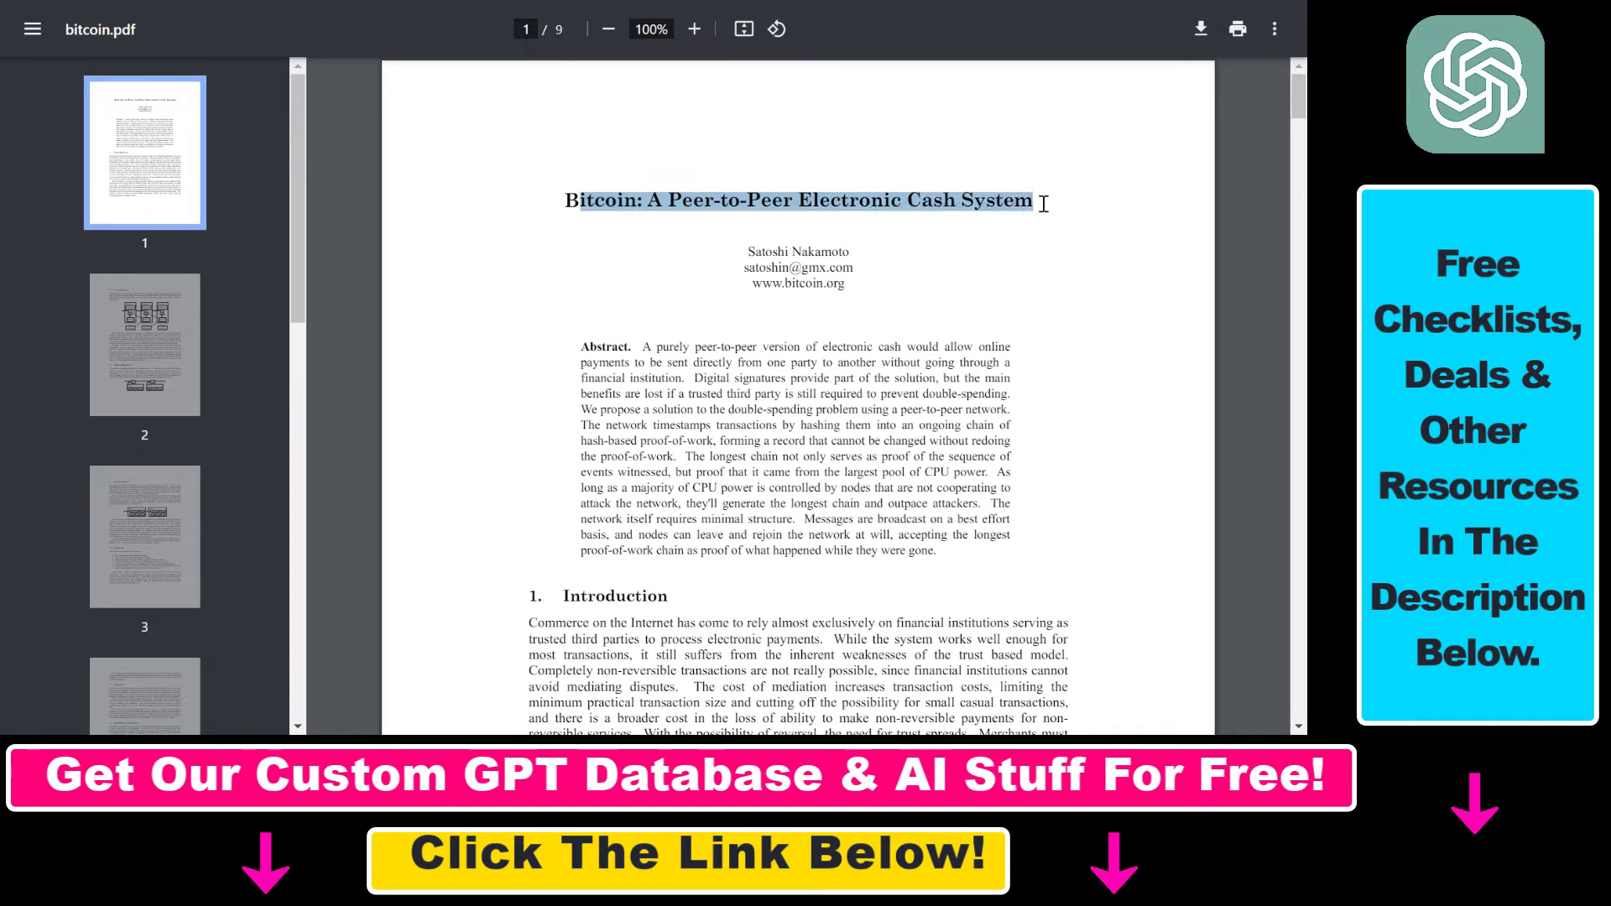
scroll(798, 390, down, 4)
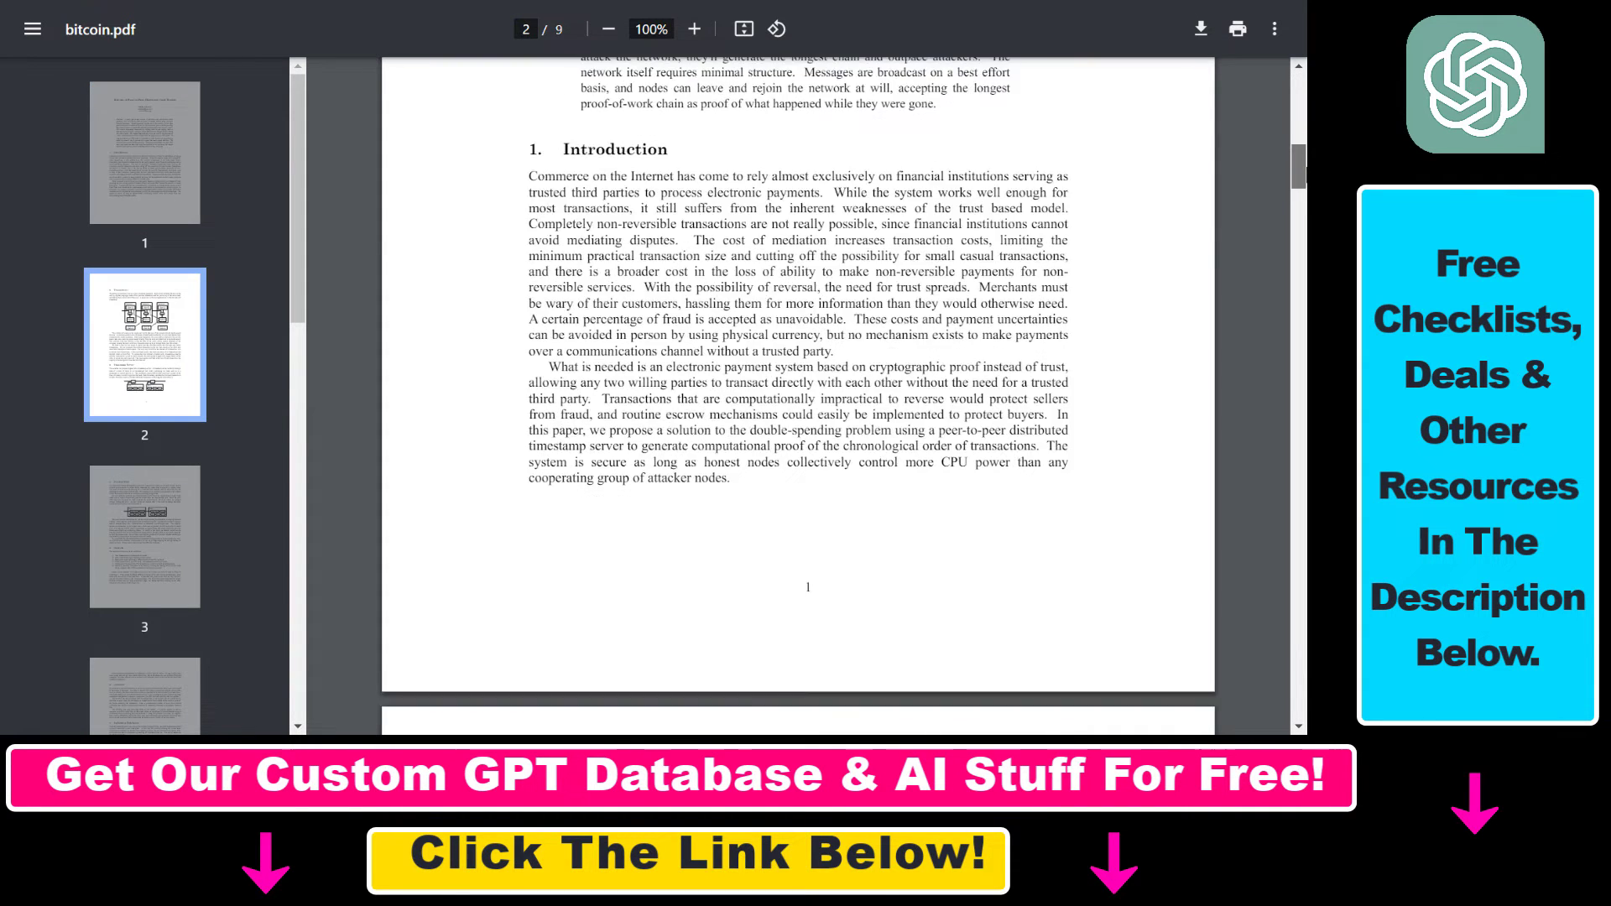
scroll(798, 391, down, 4)
scroll(798, 390, down, 4)
scroll(798, 391, down, 3)
drag(1299, 257, 1304, 579)
scroll(1032, 468, up, 3)
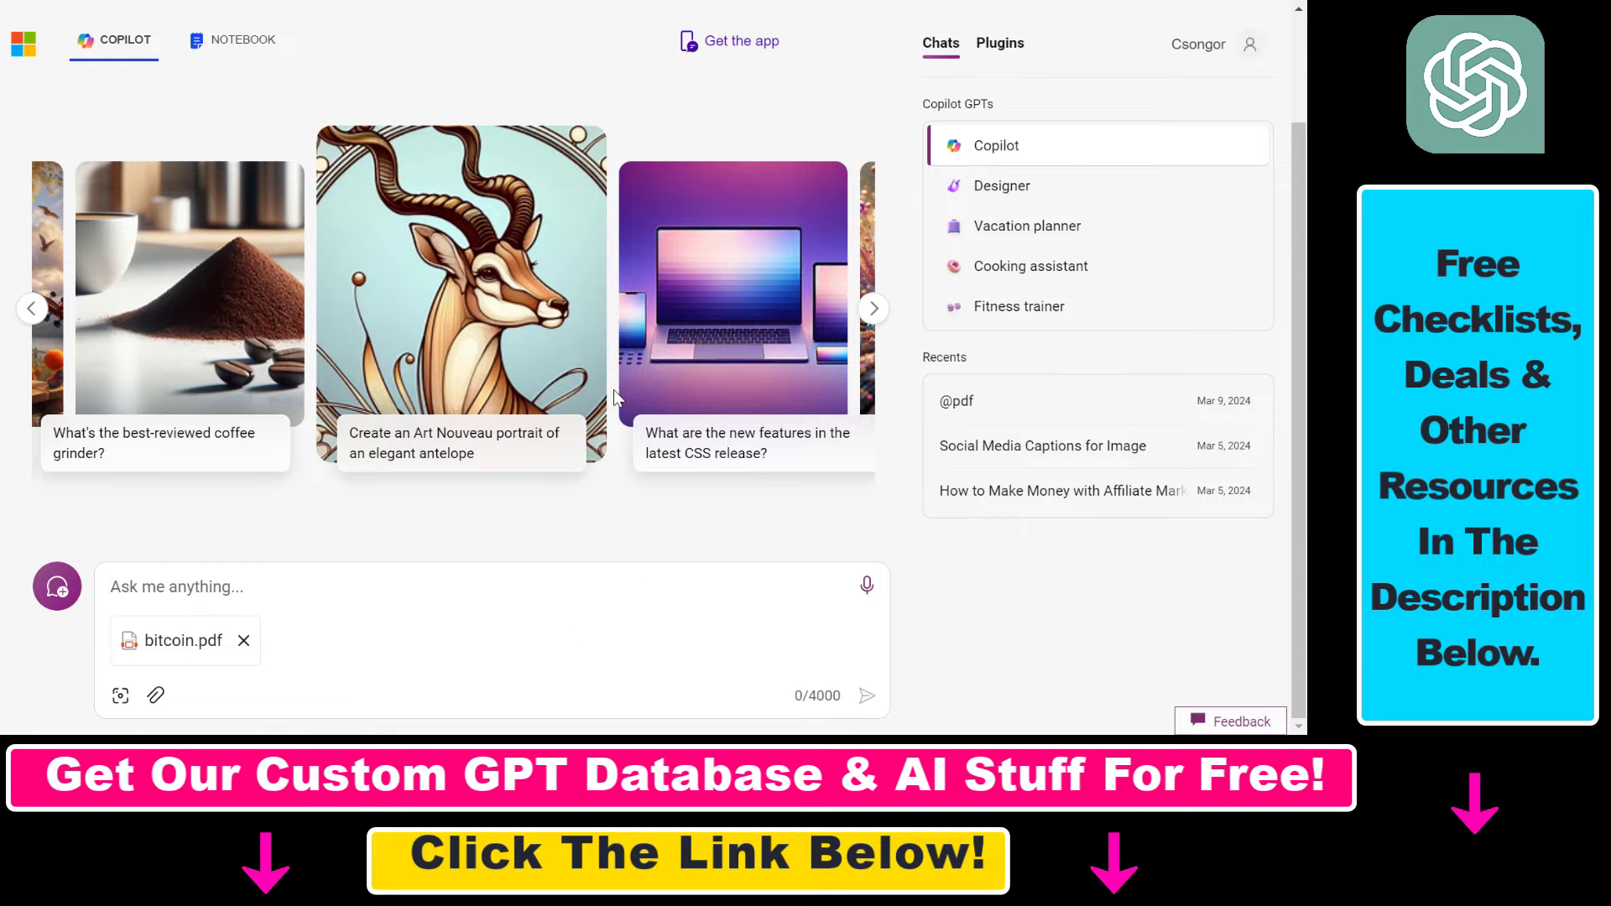
text(give us a detai)
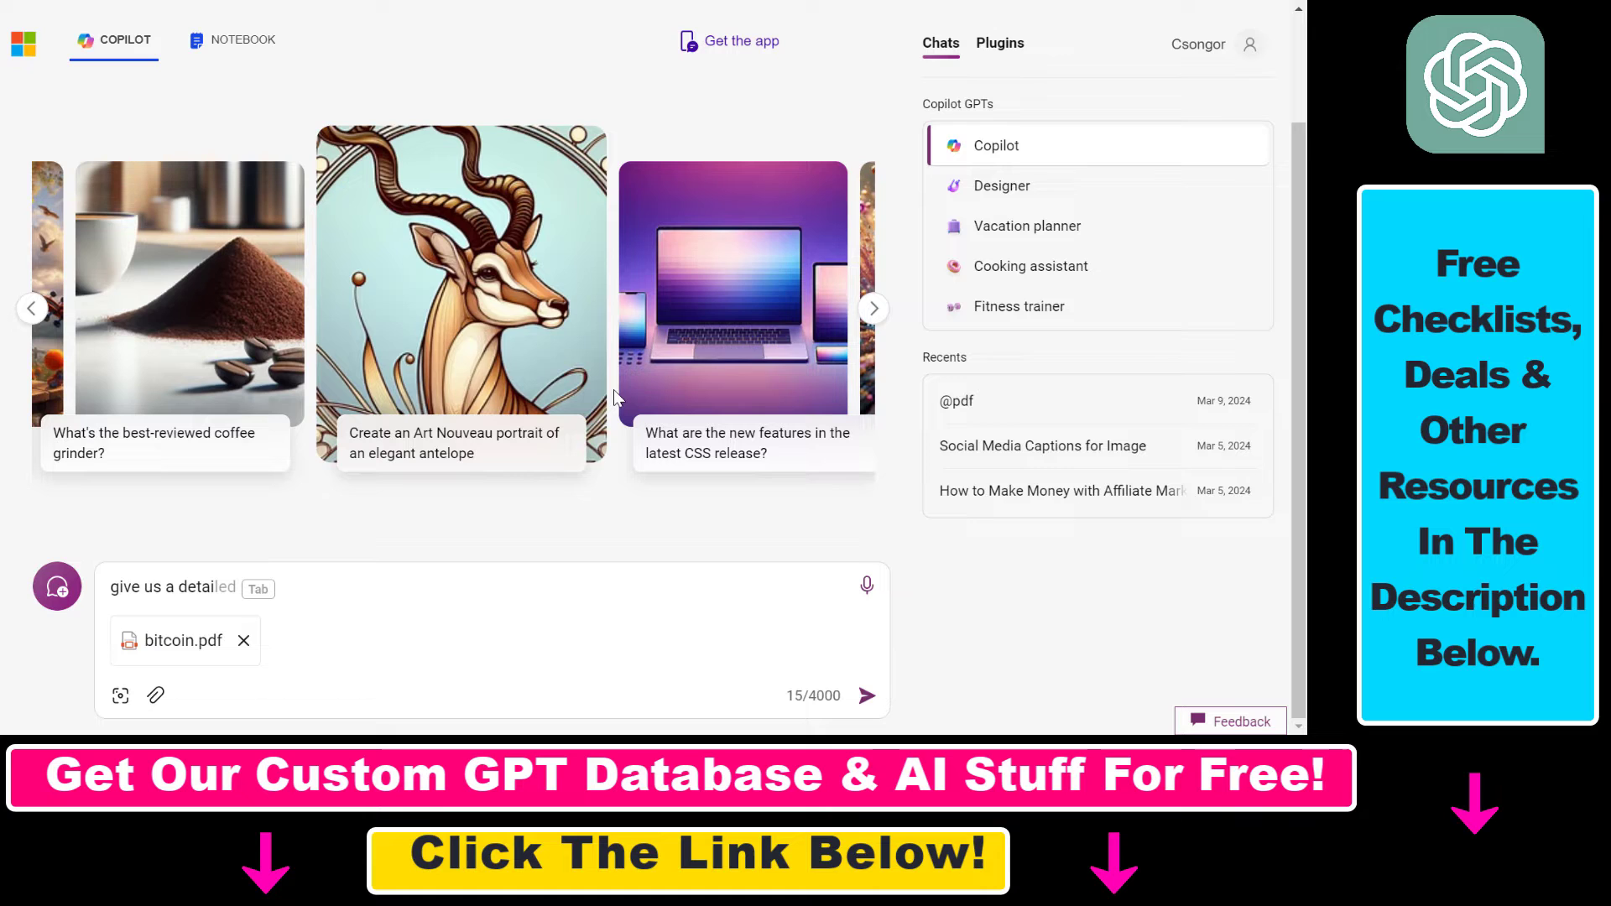
Submit 'give us a detailed summary of this PDF document.' with bitcoin.pdf attached.
key(Tab)
text(summary of this PDF document.)
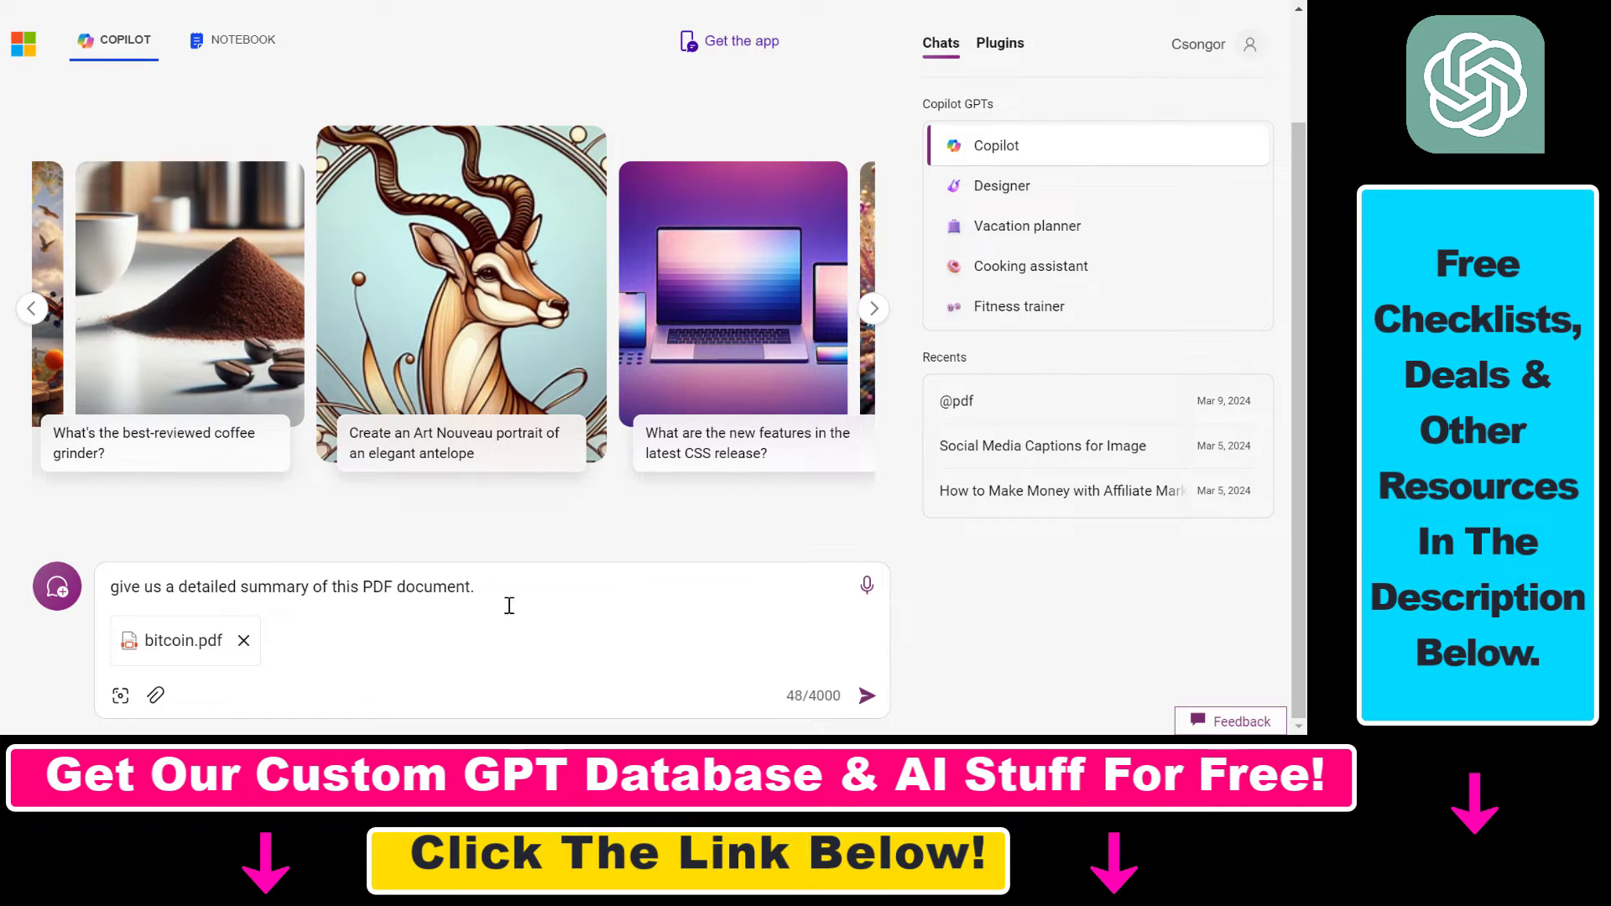
click(866, 700)
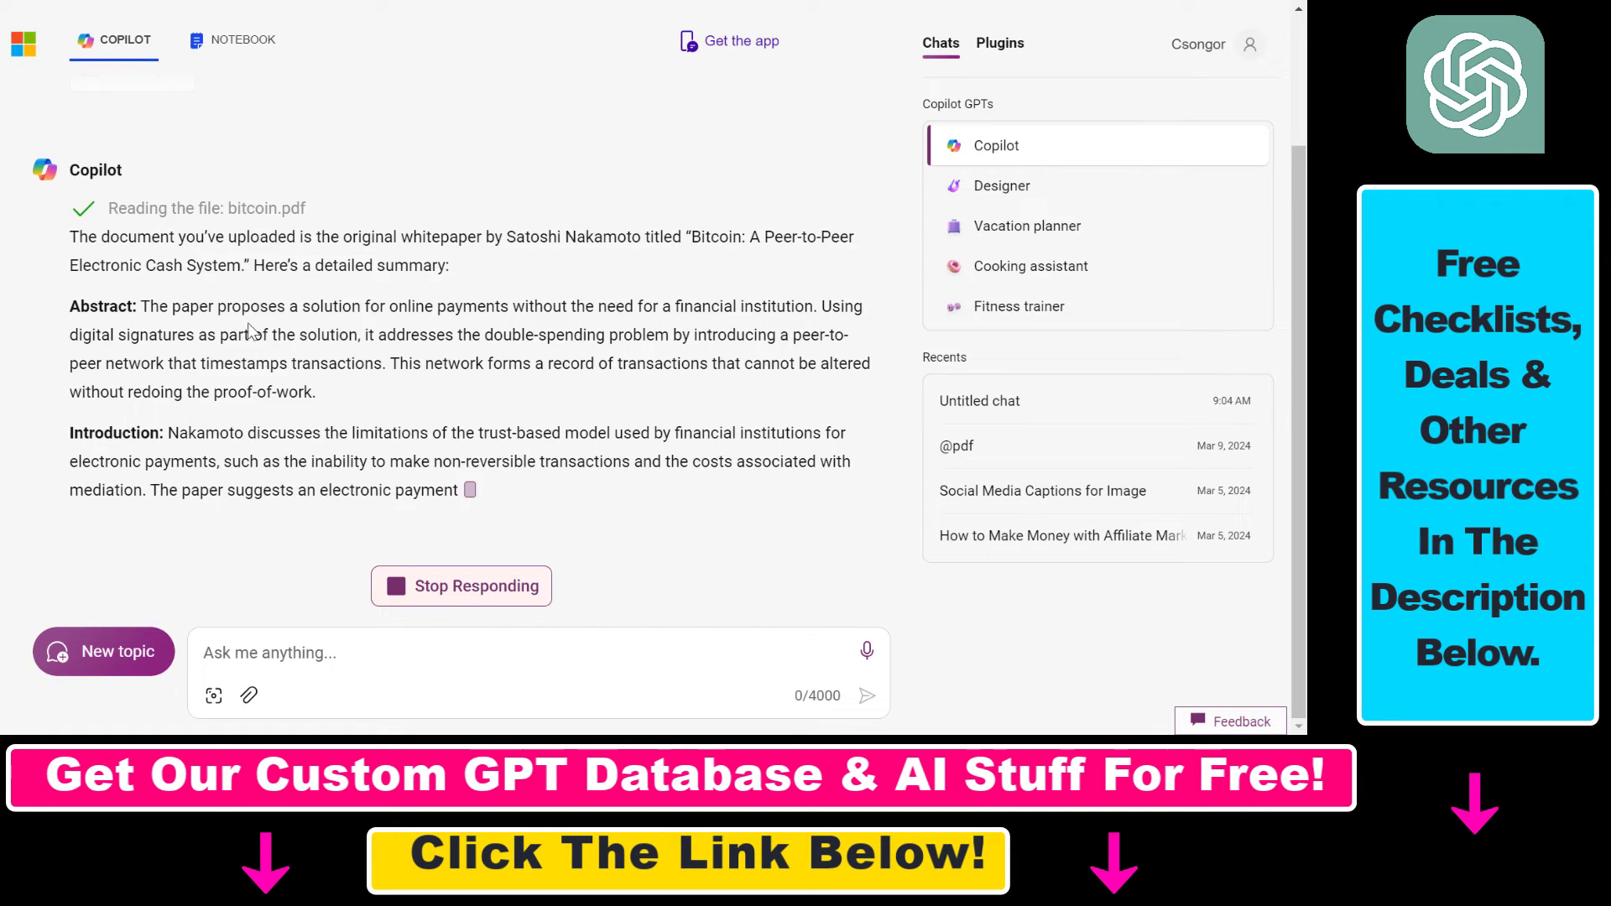
scroll(336, 458, up, 2)
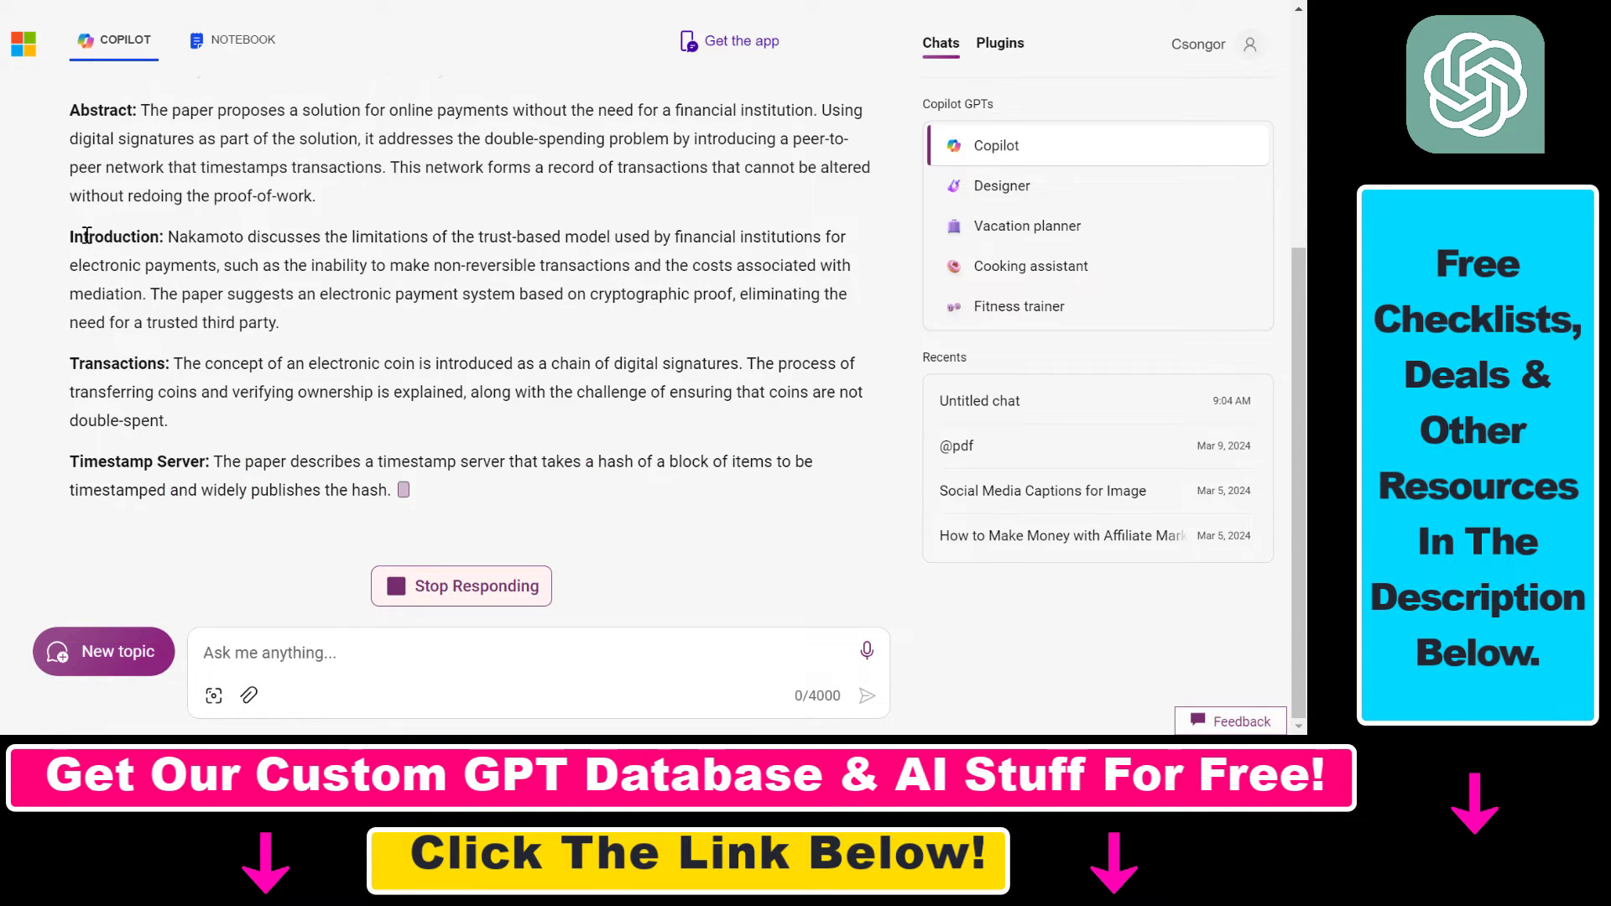
Select the Abstract and Introduction sections of Copilot's streaming summary.
drag(70, 104, 326, 289)
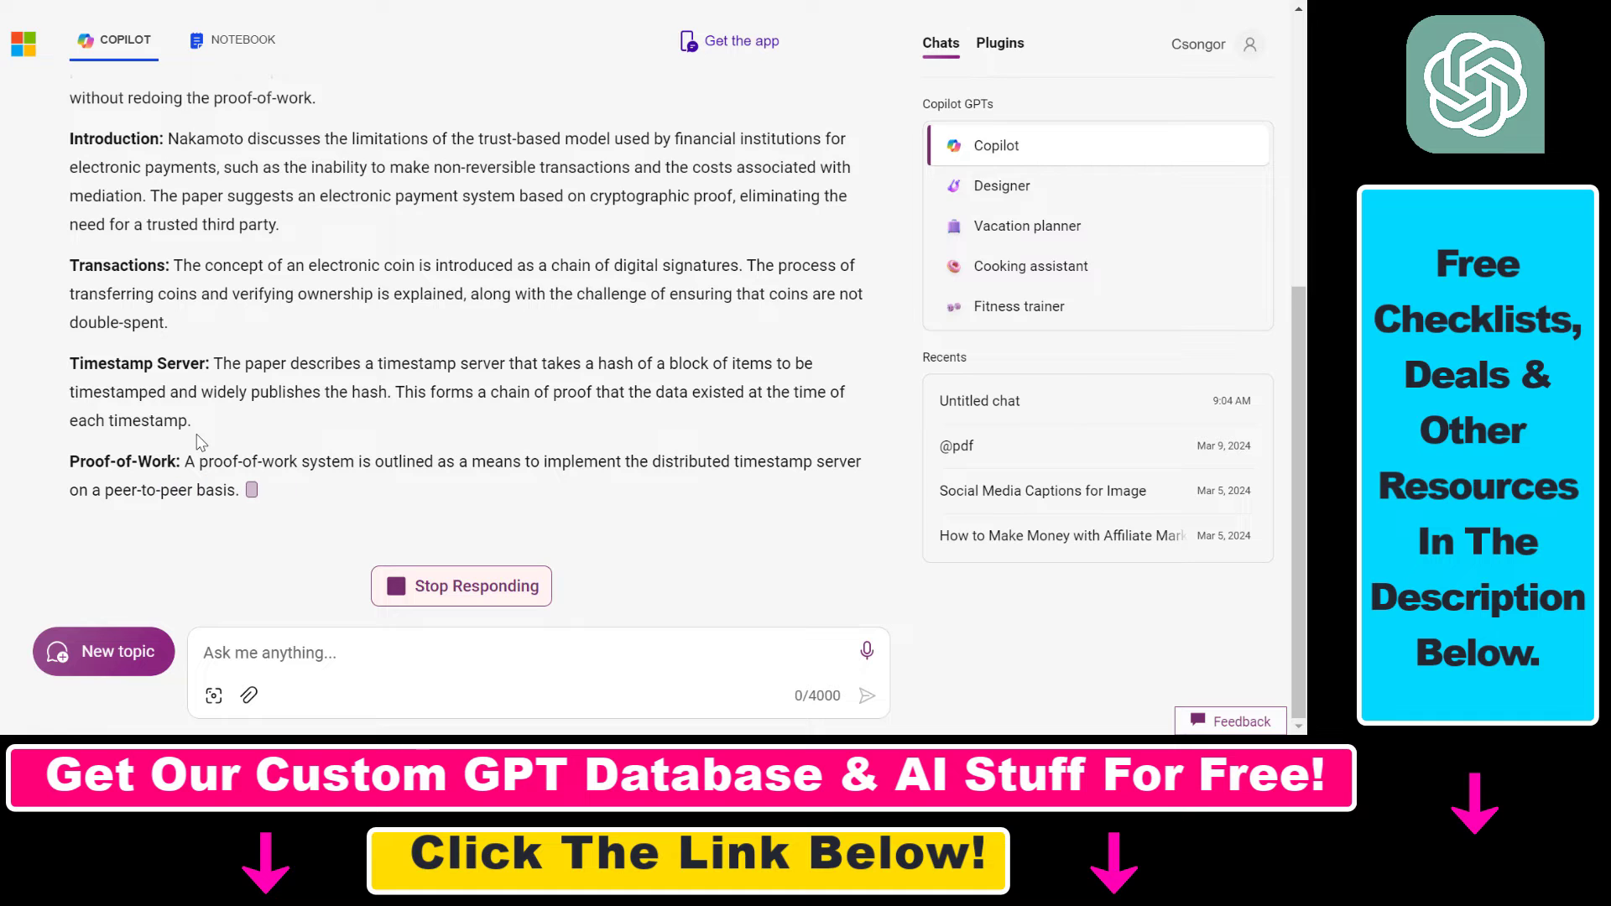
scroll(198, 441, up, 1)
scroll(206, 403, up, 2)
scroll(214, 365, up, 1)
scroll(228, 295, up, 3)
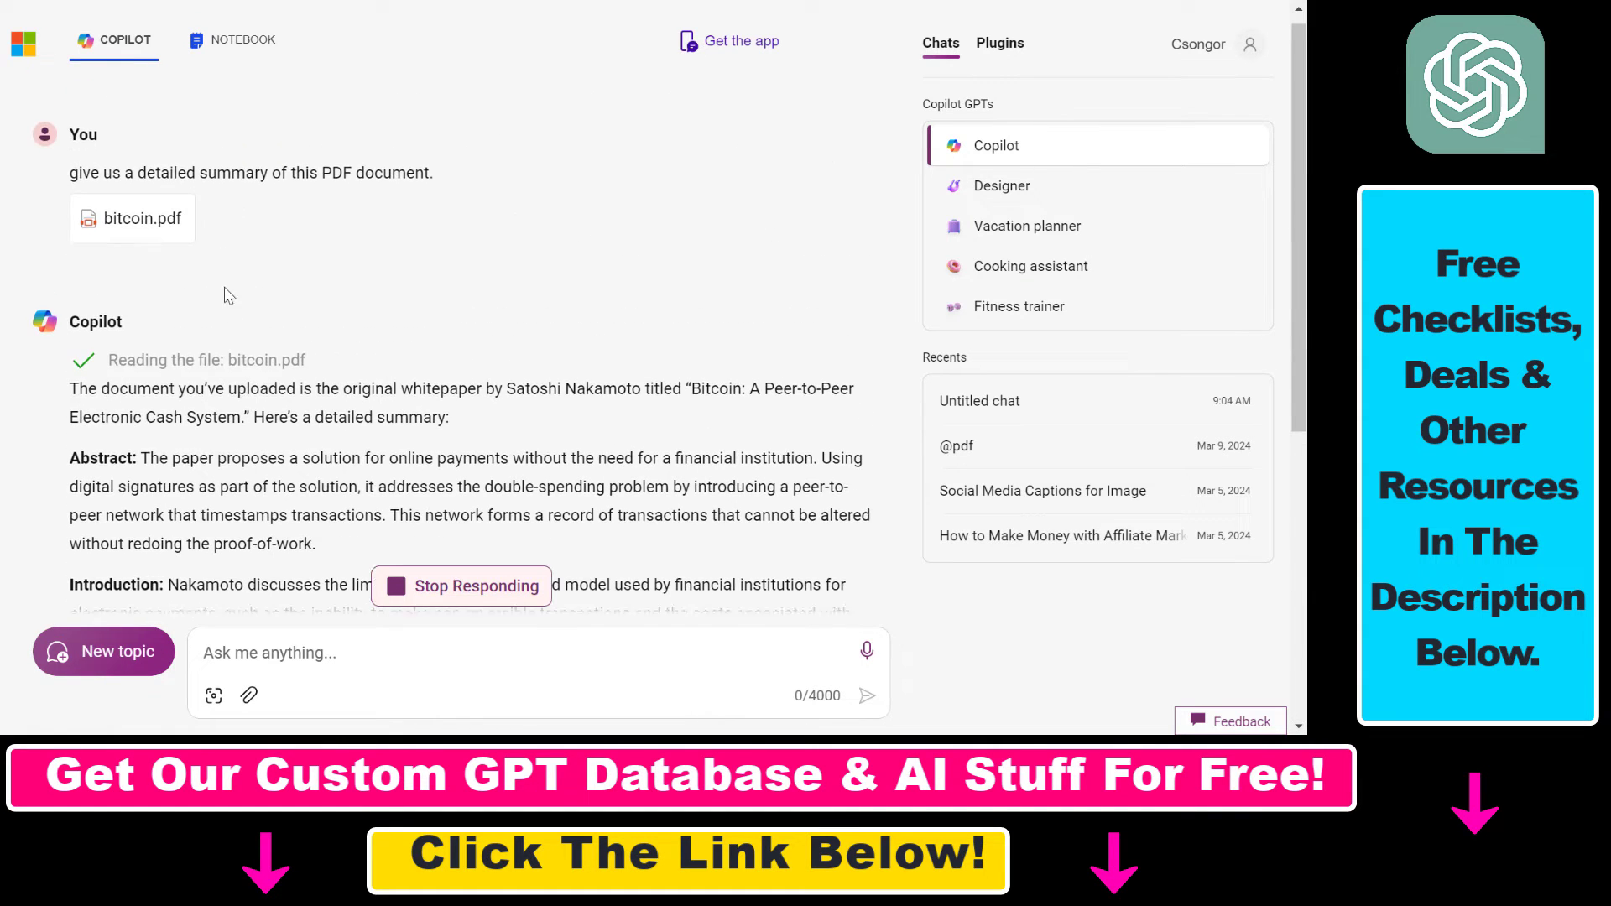
scroll(227, 296, up, 1)
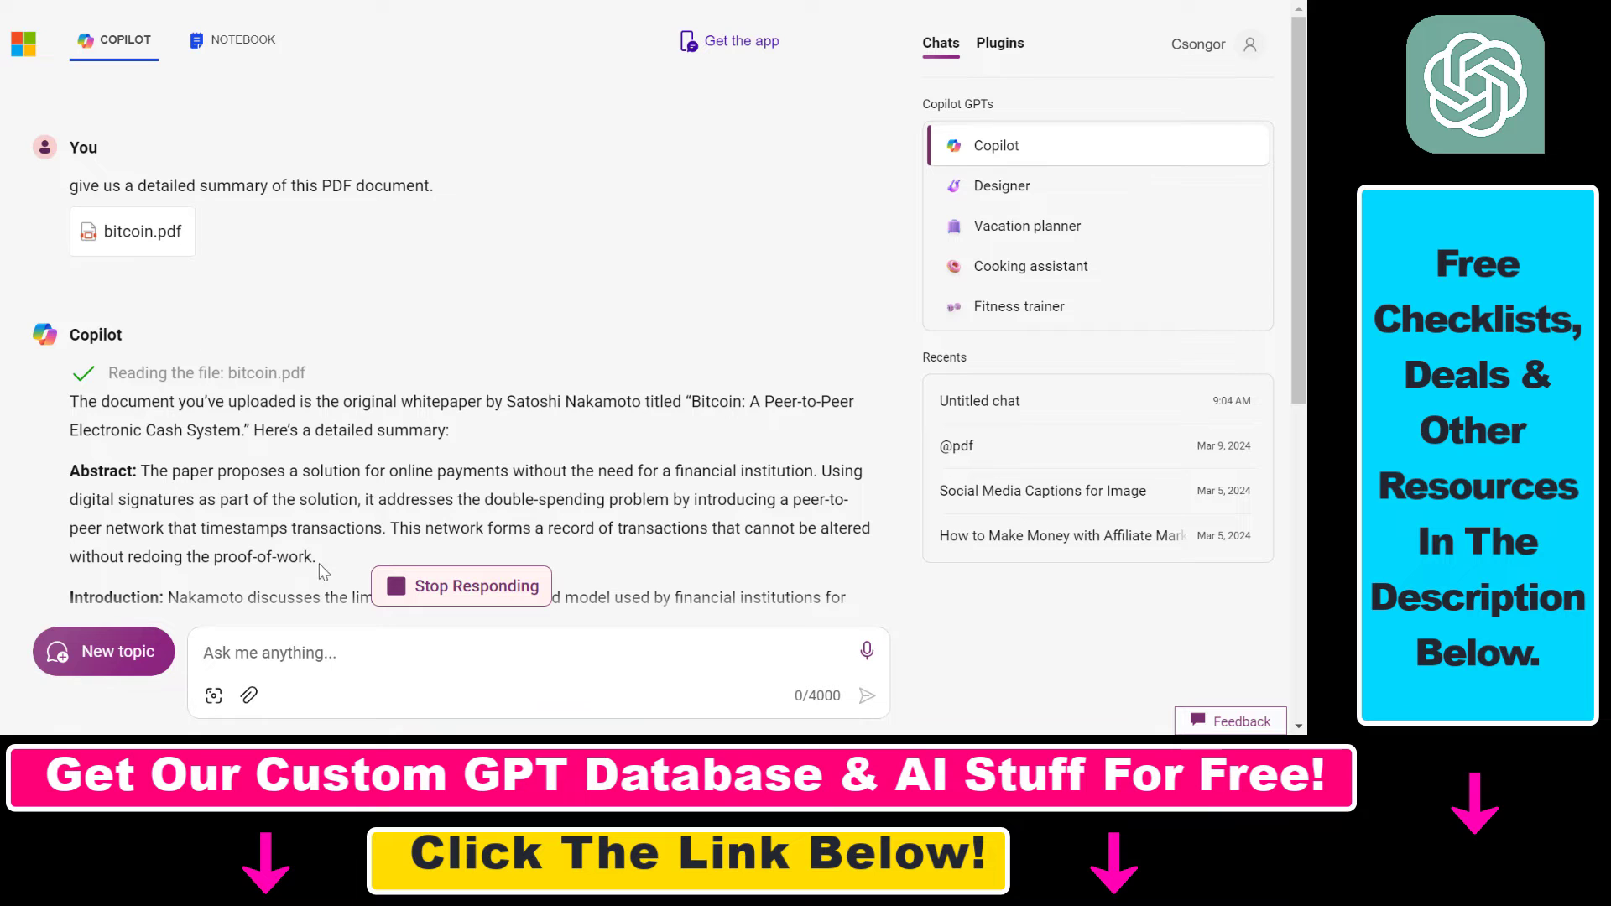
scroll(289, 566, down, 3)
scroll(285, 542, down, 3)
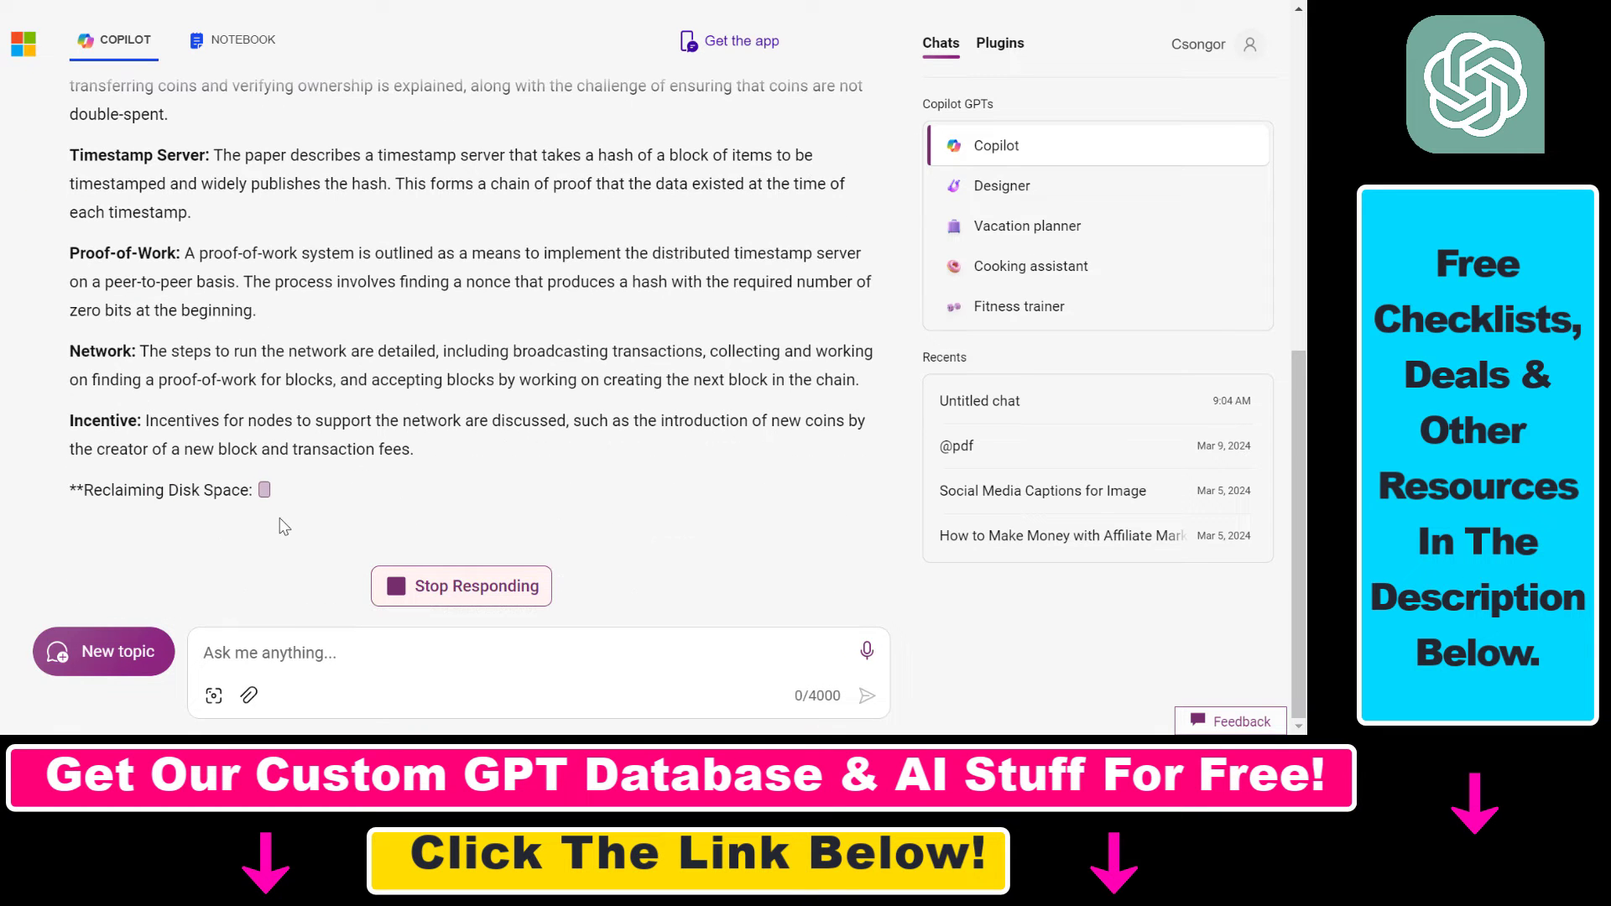
scroll(278, 520, up, 1)
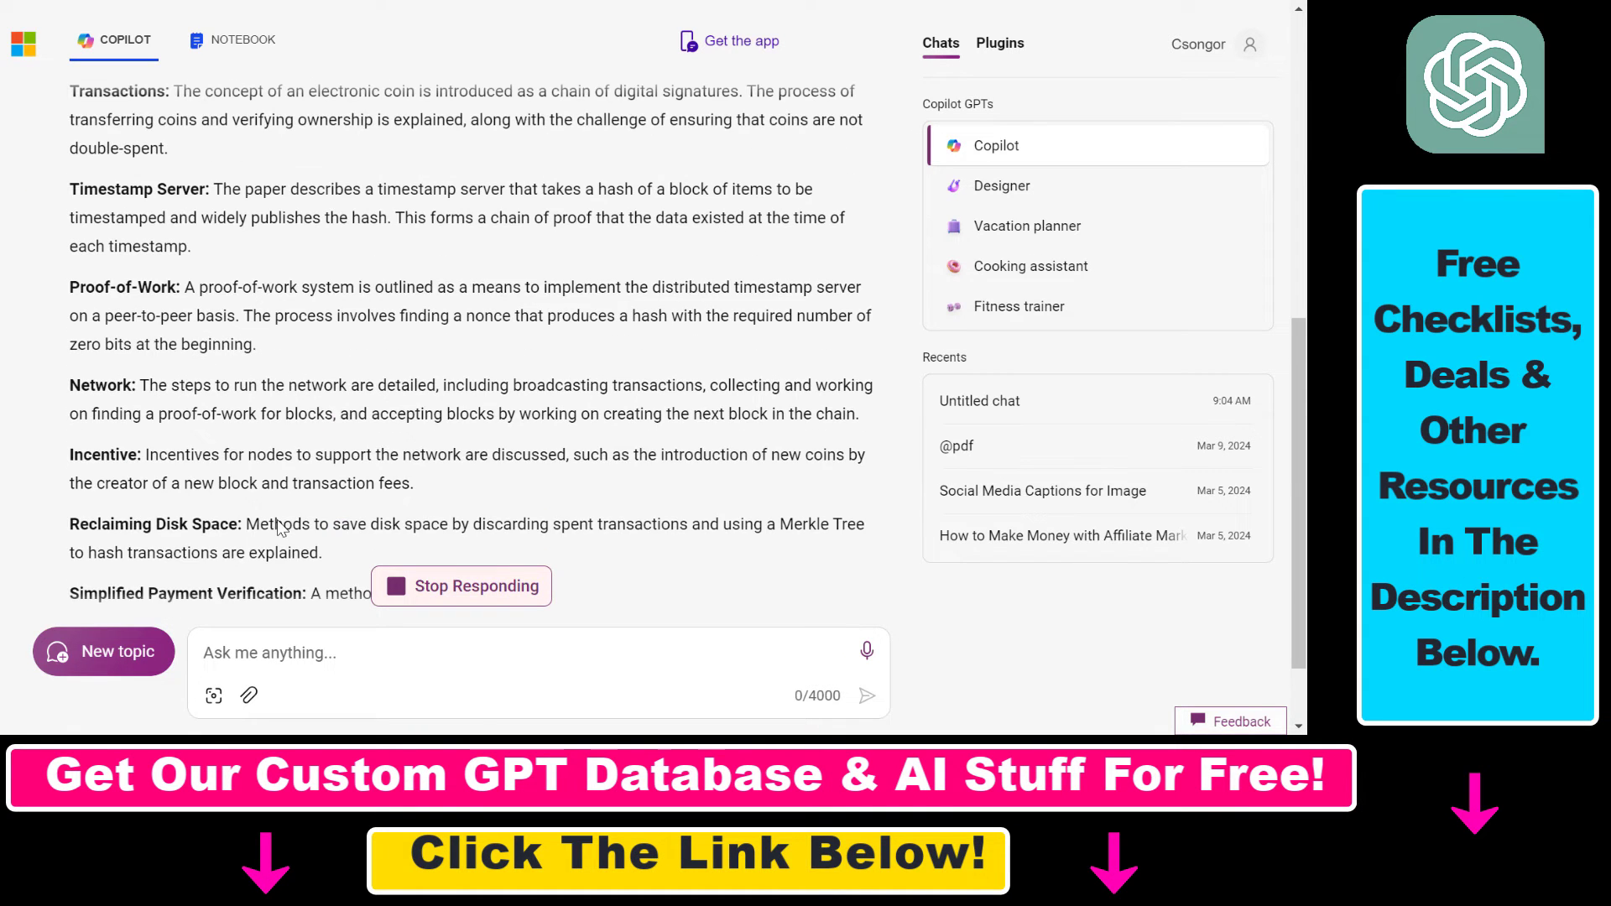
scroll(278, 519, up, 1)
scroll(278, 520, up, 1)
scroll(277, 520, up, 2)
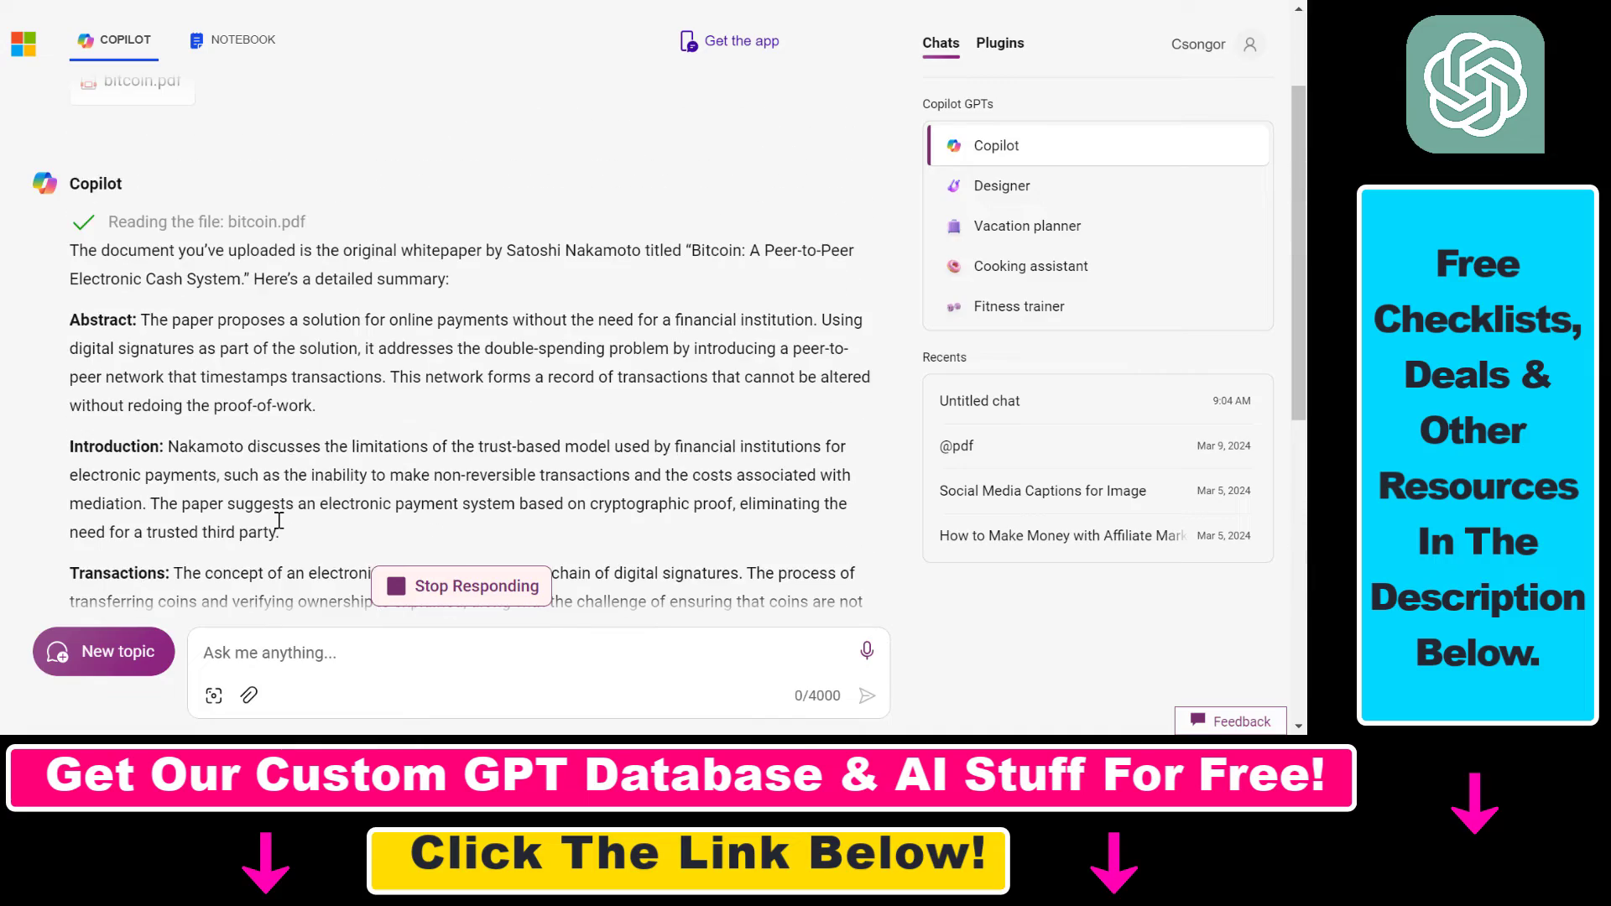
scroll(278, 520, down, 3)
scroll(279, 519, down, 2)
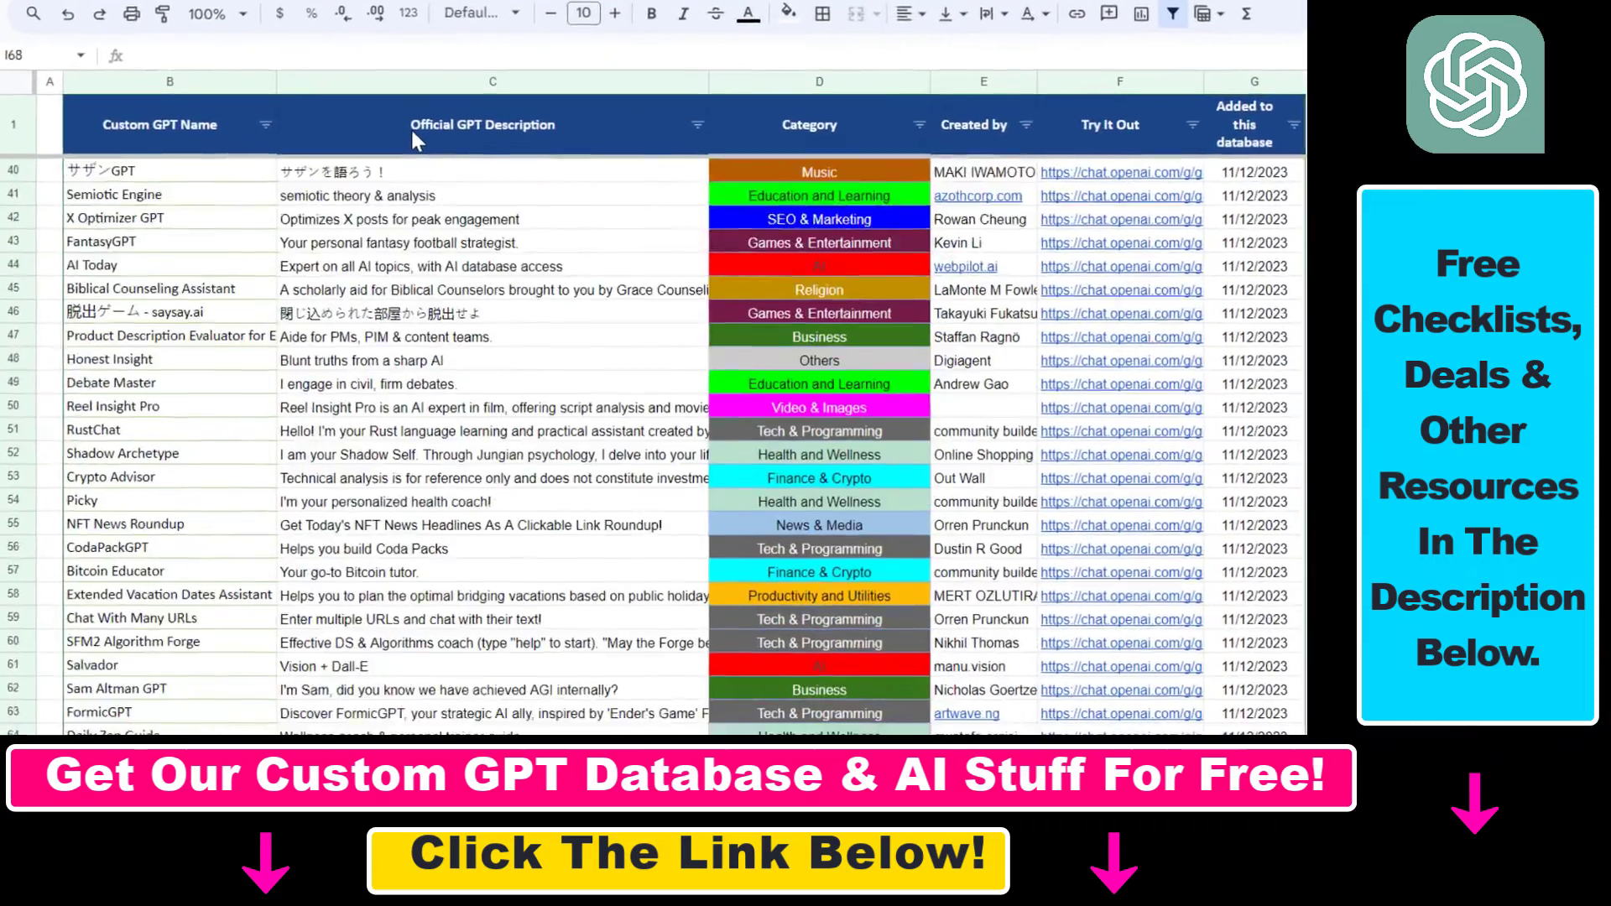
scroll(403, 95, down, 5)
scroll(397, 64, down, 5)
scroll(396, 64, down, 5)
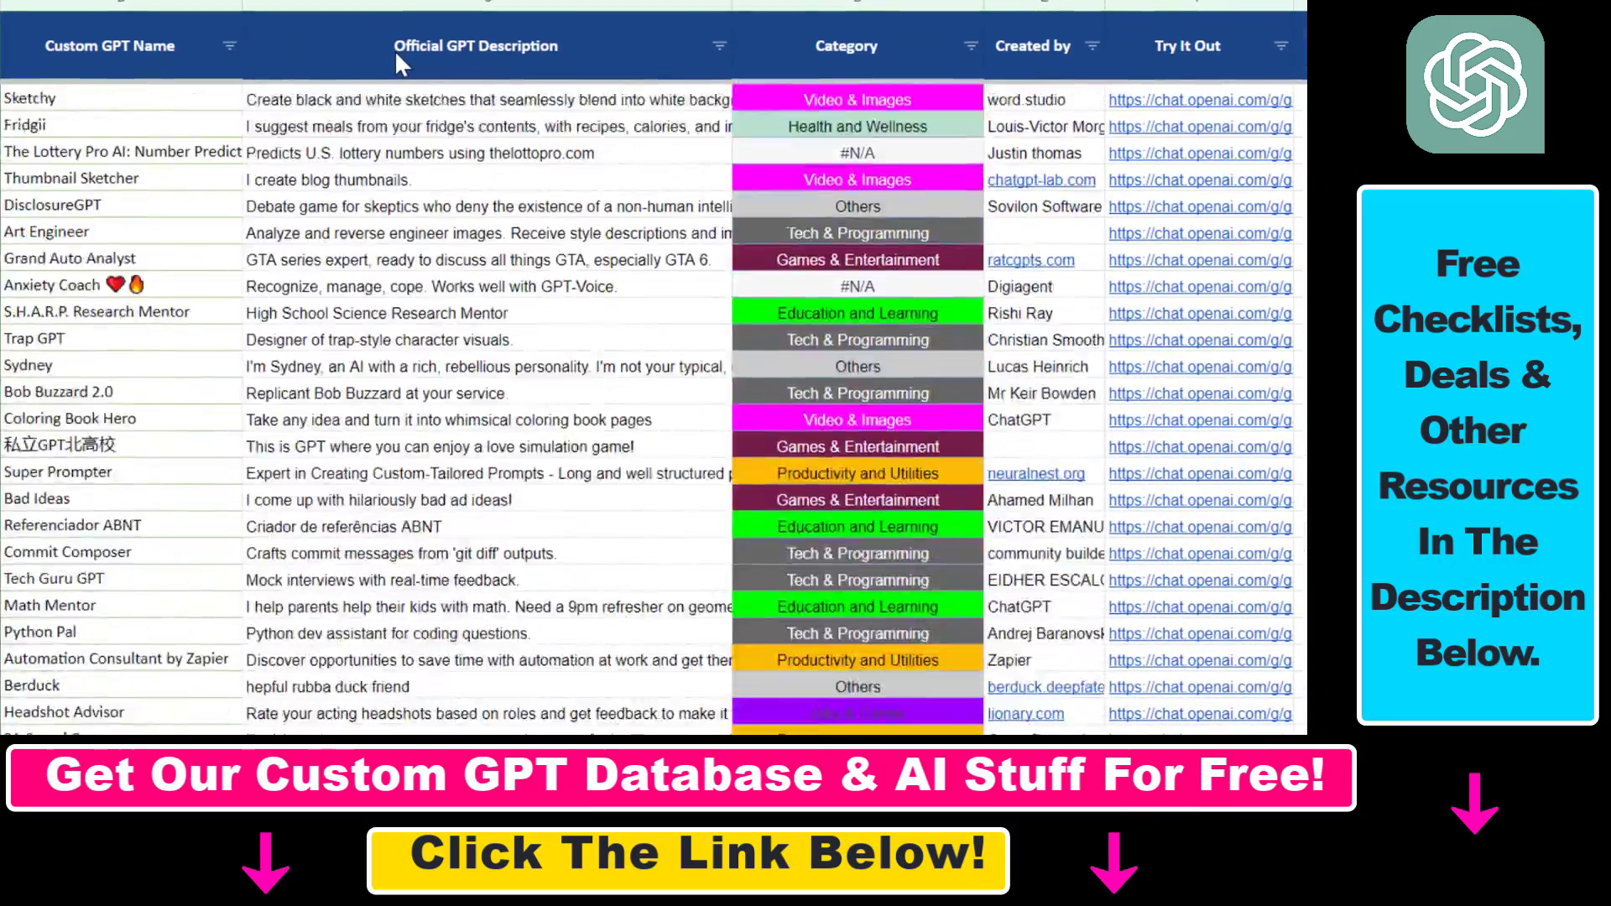
scroll(397, 64, down, 5)
scroll(394, 49, down, 5)
scroll(394, 49, down, 5)
scroll(393, 49, down, 5)
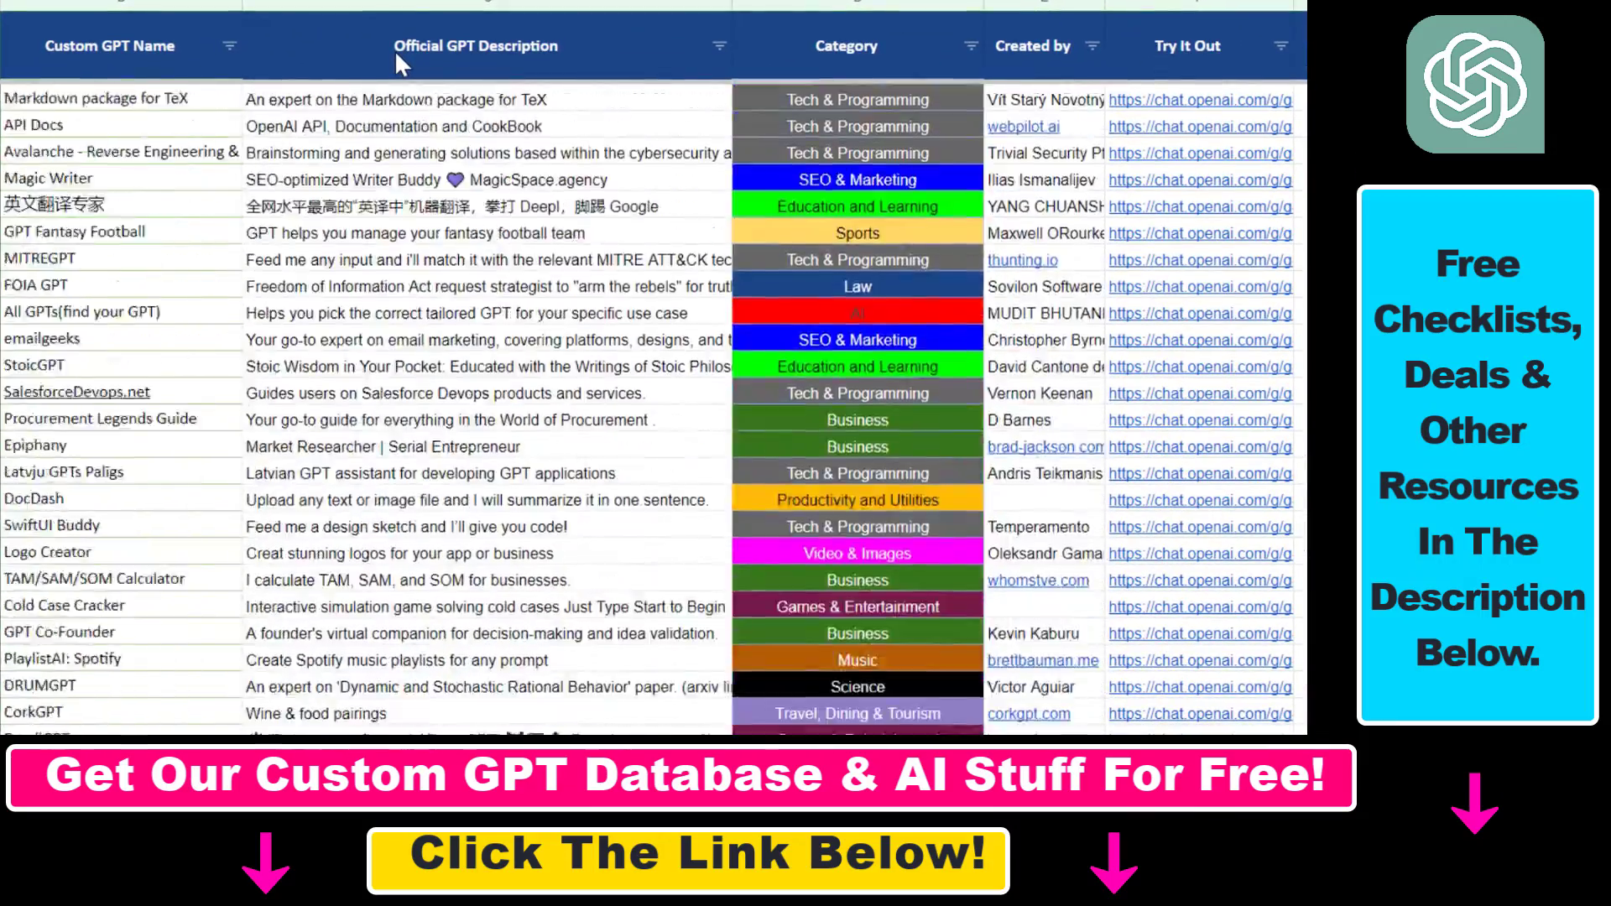
scroll(394, 49, down, 5)
scroll(394, 49, down, 5)
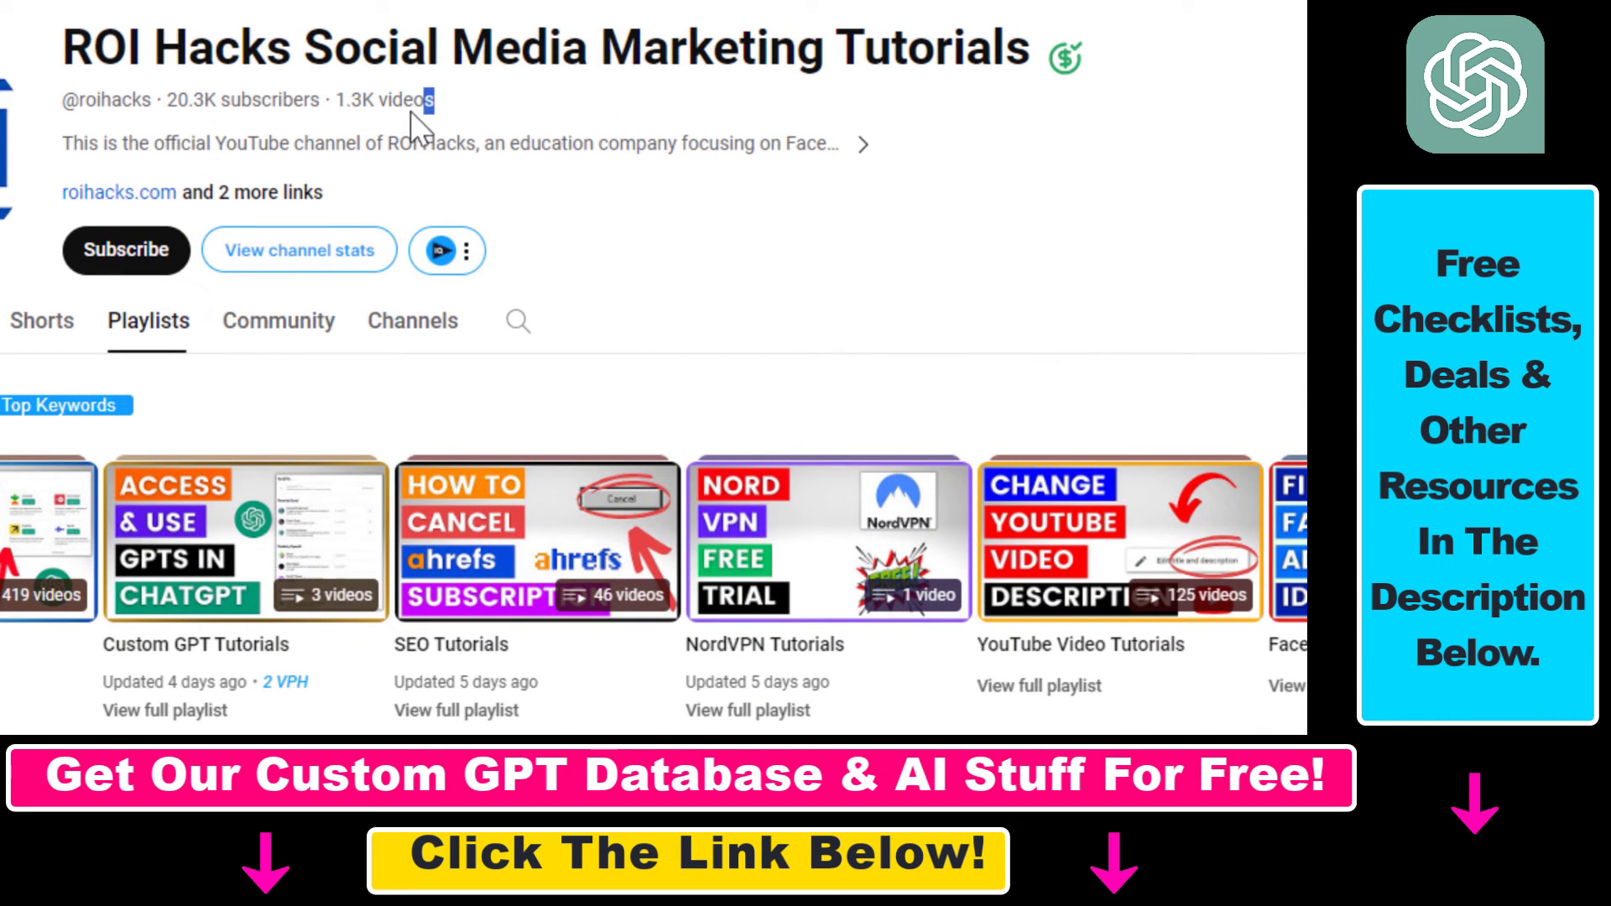
click(126, 288)
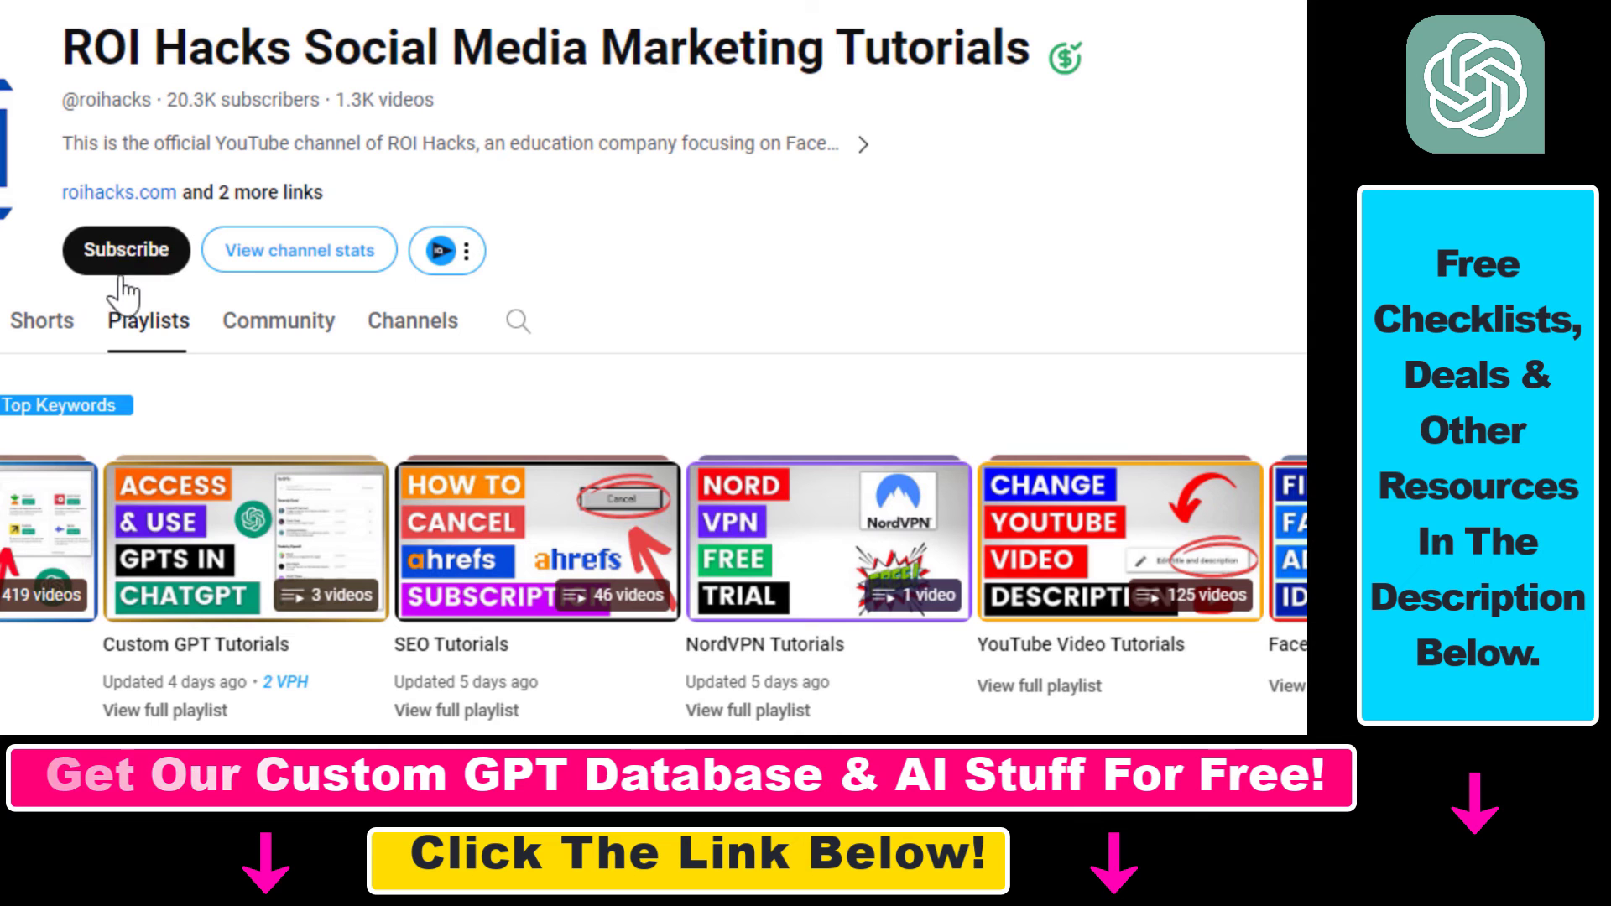